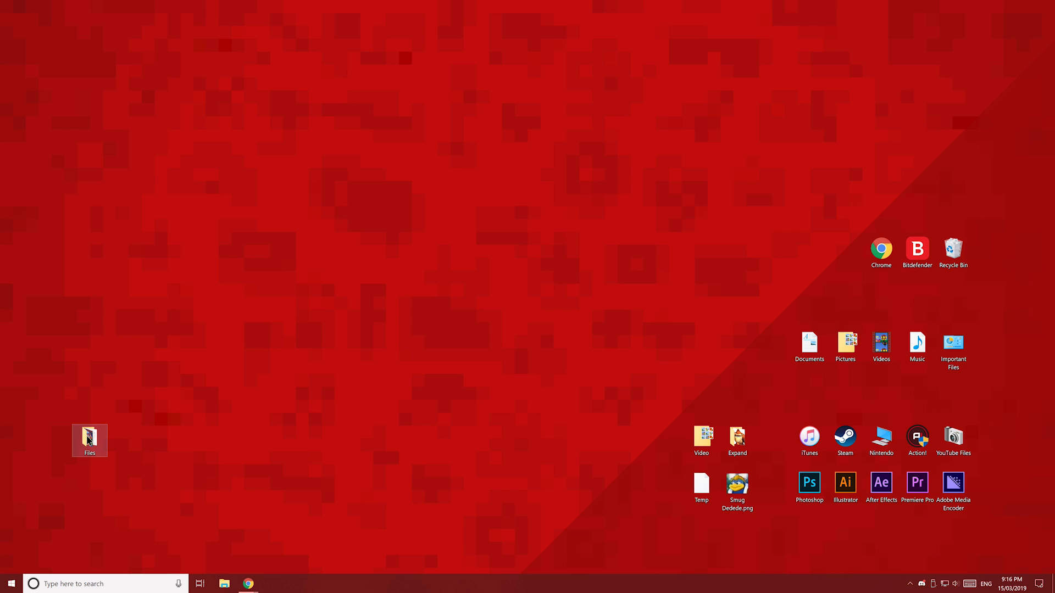
# Open the desktop Files folder and preview George.jpg, zooming in on the dog
pyautogui.doubleClick(88, 437)
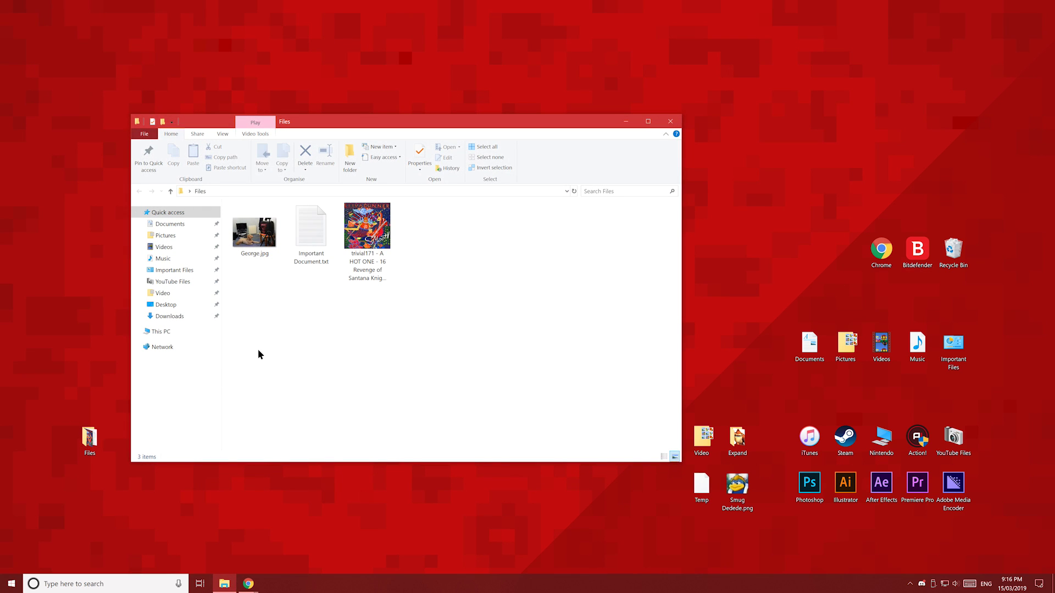
pyautogui.doubleClick(270, 254)
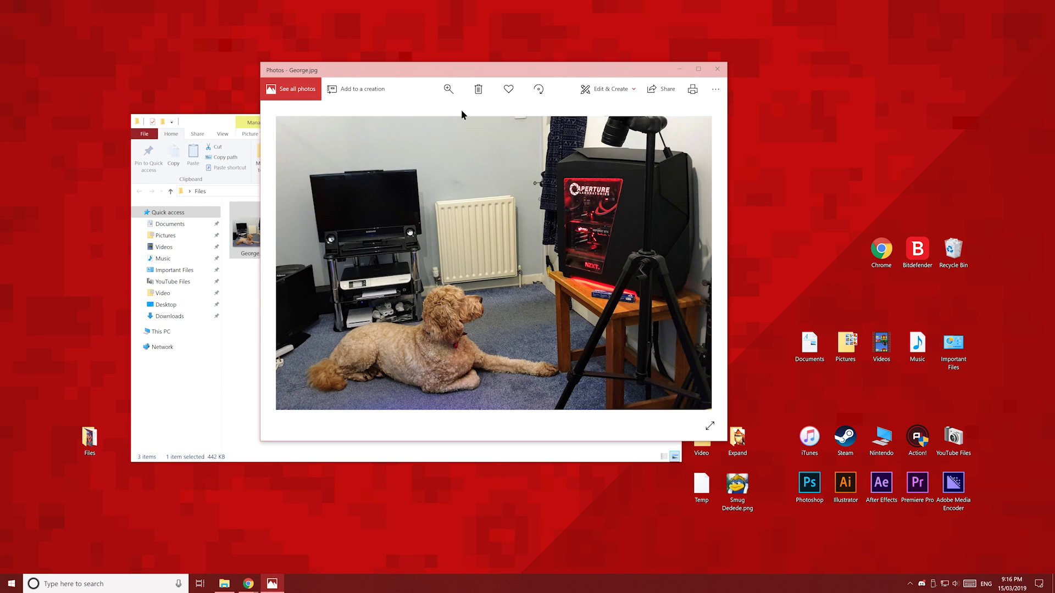
pyautogui.moveTo(407, 112); pyautogui.dragTo(428, 112)
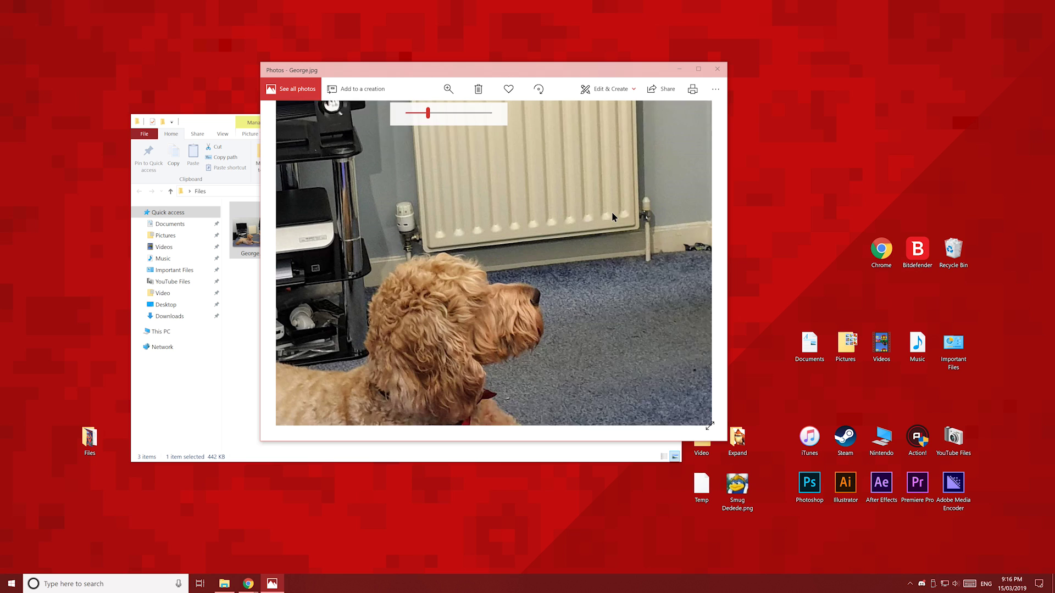
pyautogui.scroll(-3, 633, 192)
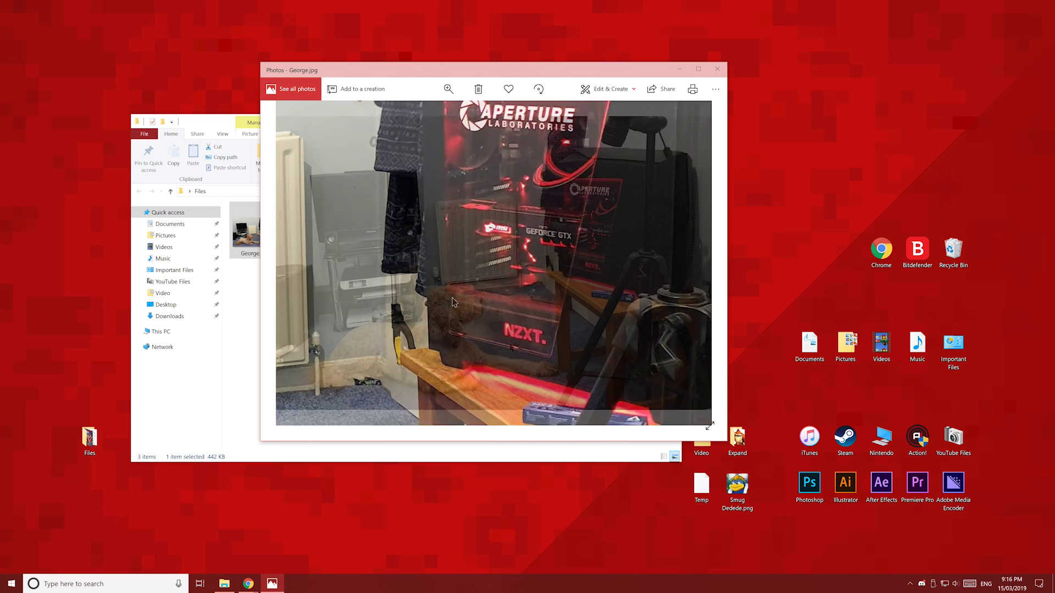
pyautogui.click(717, 70)
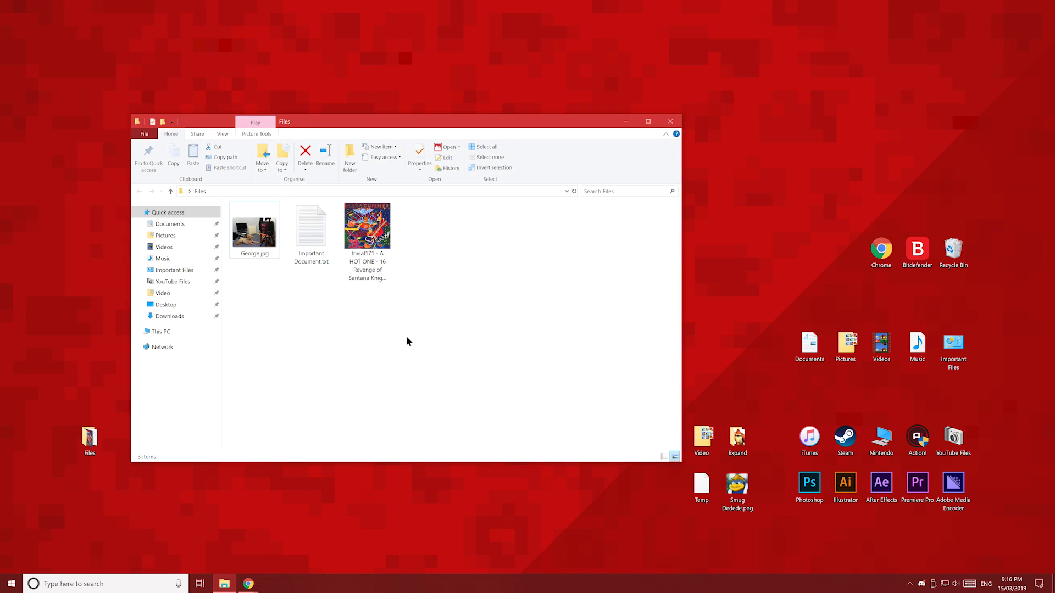
# Check the MP3 file's properties, select Important Document.txt, then close the Files folder
pyautogui.rightClick(362, 252)
pyautogui.click(385, 475)
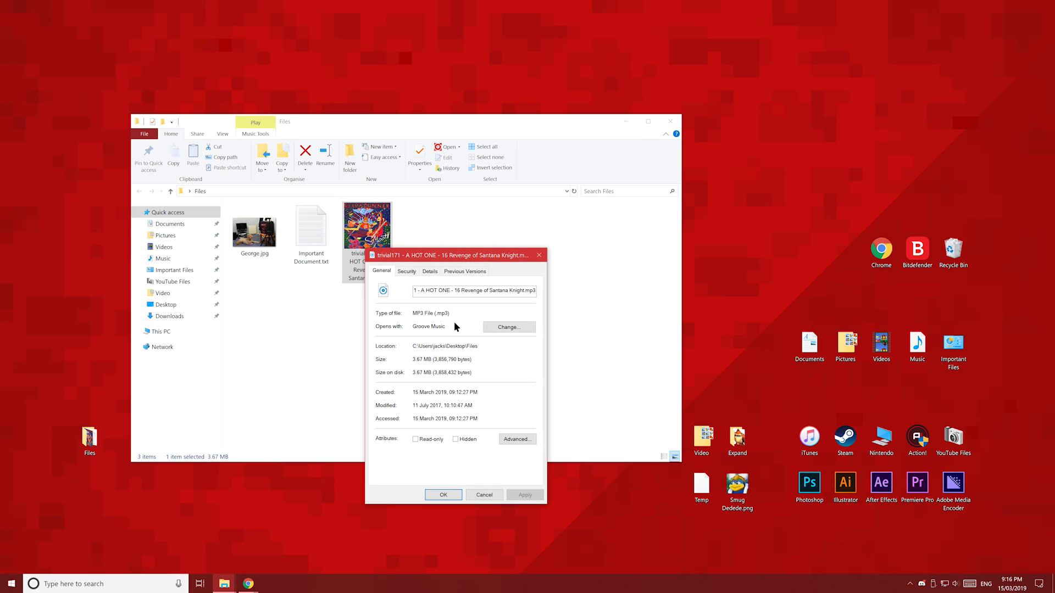
pyautogui.click(538, 255)
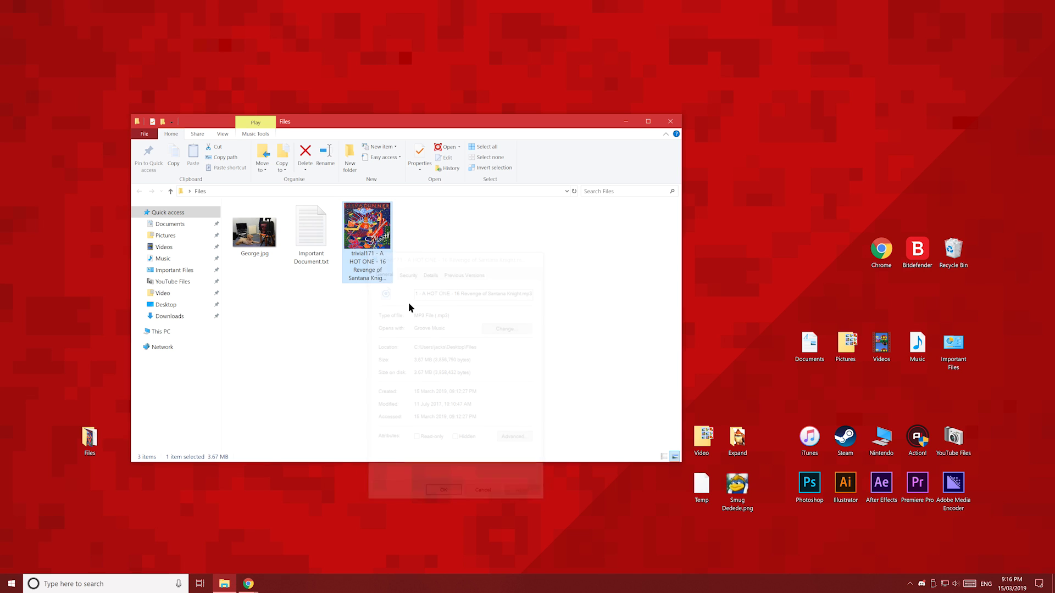
pyautogui.click(318, 250)
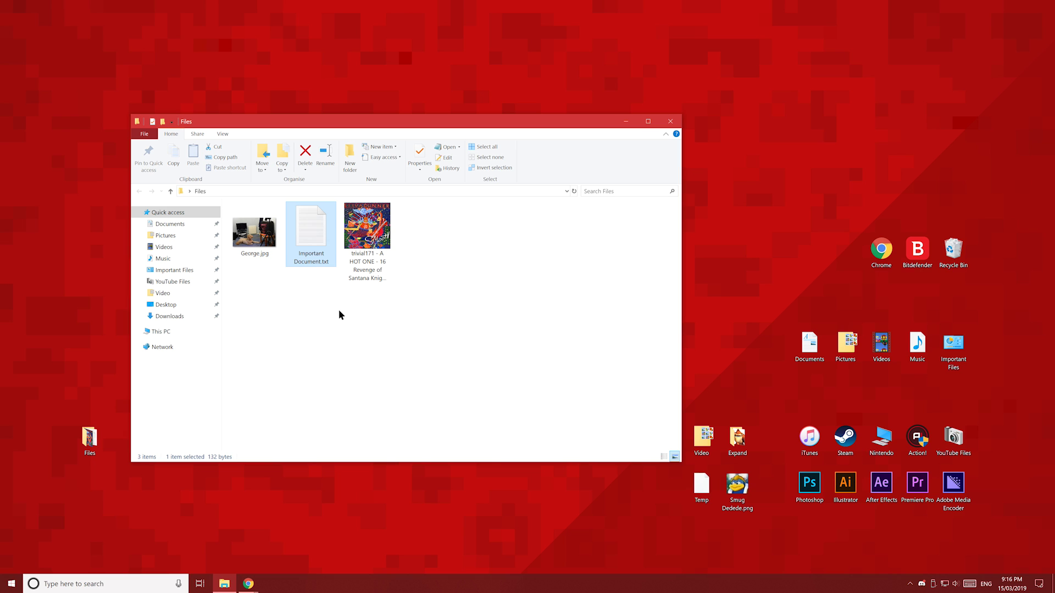
pyautogui.click(669, 122)
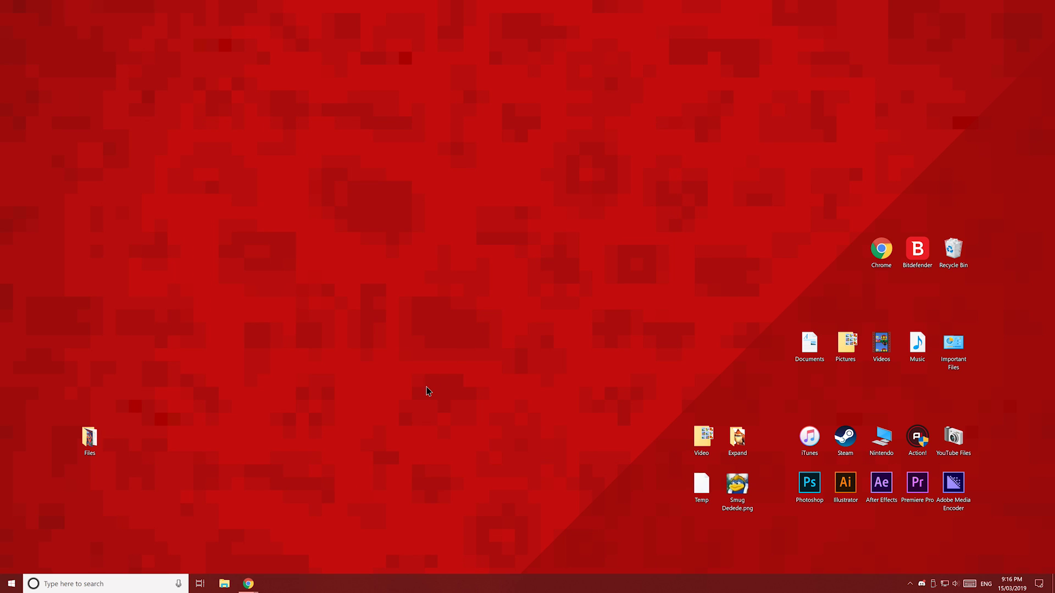
# Bring up Chrome and open Google Drive from the New Tab page
pyautogui.moveTo(252, 582)
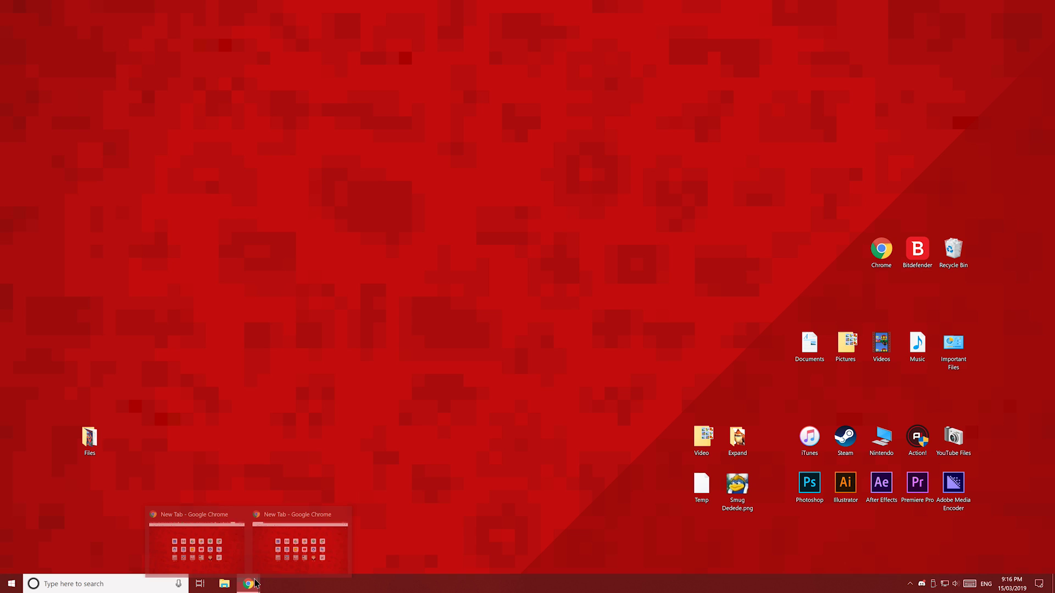
pyautogui.click(286, 546)
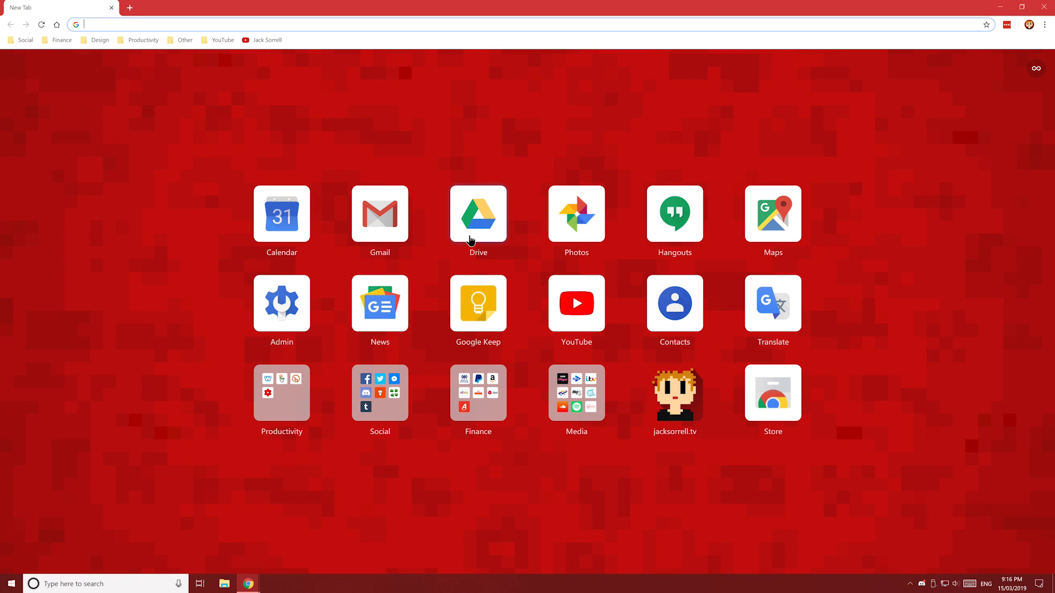
pyautogui.click(493, 225)
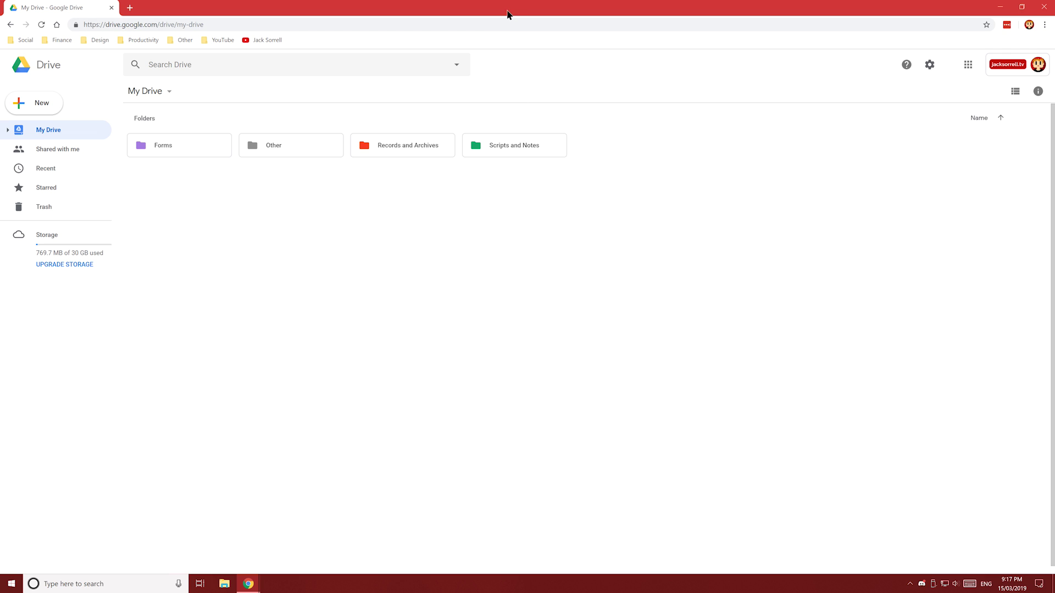
# Snap the Drive window to the right half and open the desktop Files folder
pyautogui.moveTo(506, 15); pyautogui.dragTo(1052, 186)
pyautogui.click(469, 142)
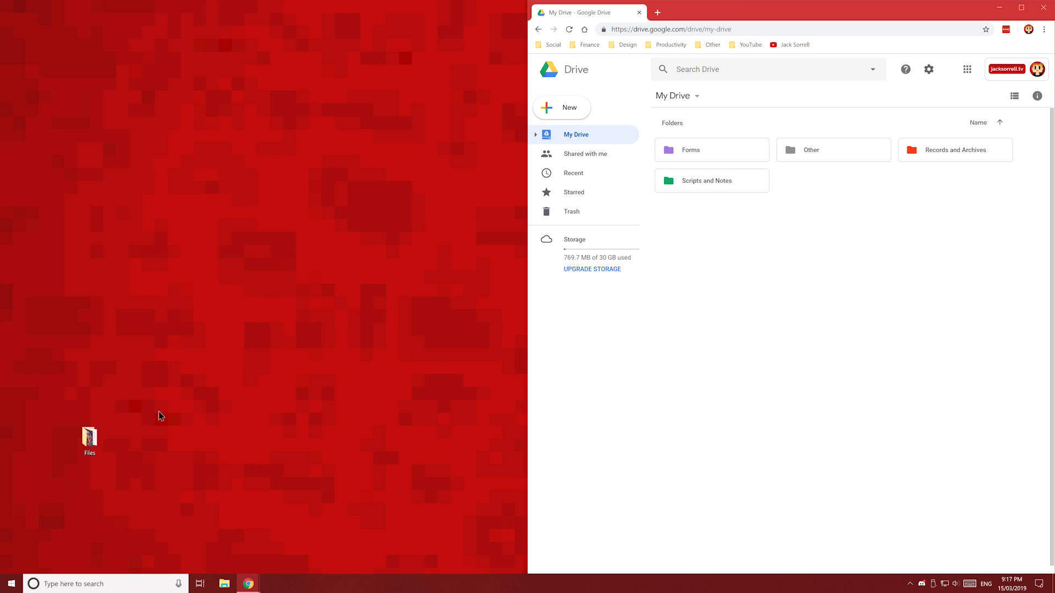
pyautogui.doubleClick(102, 441)
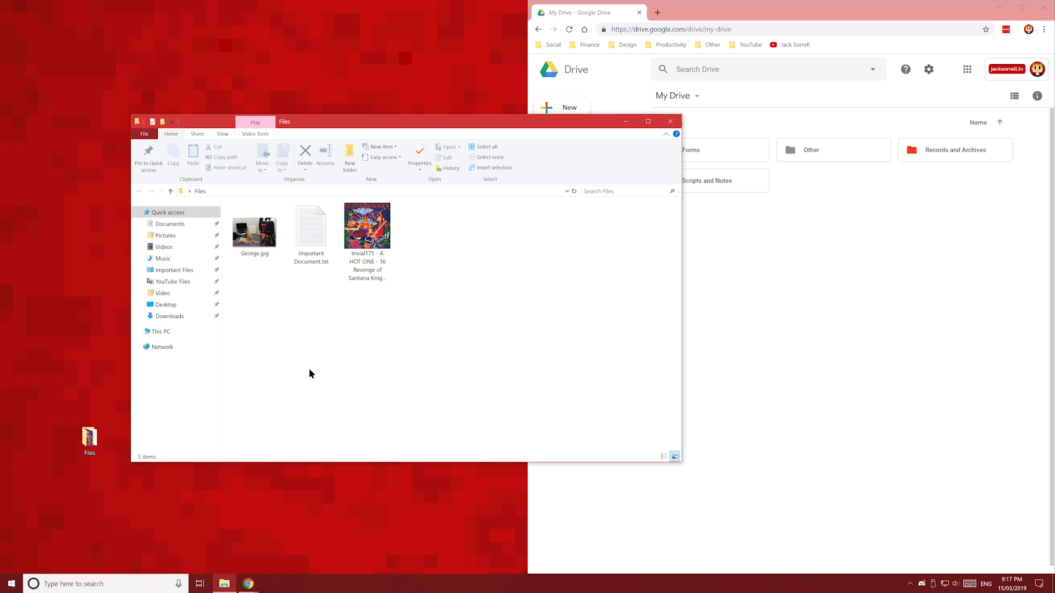
# Demonstrate carrying the MP3, then all three files, over Drive without dropping; close the folder
pyautogui.click(380, 236)
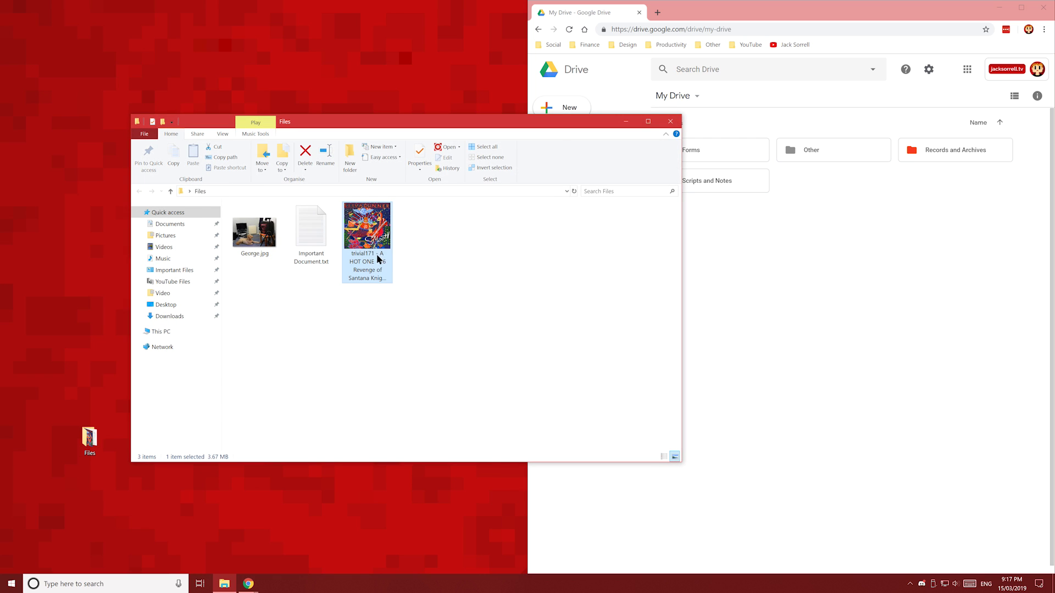
pyautogui.moveTo(372, 246)
pyautogui.mouseDown()
pyautogui.moveTo(794, 330)
pyautogui.moveTo(632, 307)
pyautogui.moveTo(382, 249)
pyautogui.mouseUp()
pyautogui.click(428, 343)
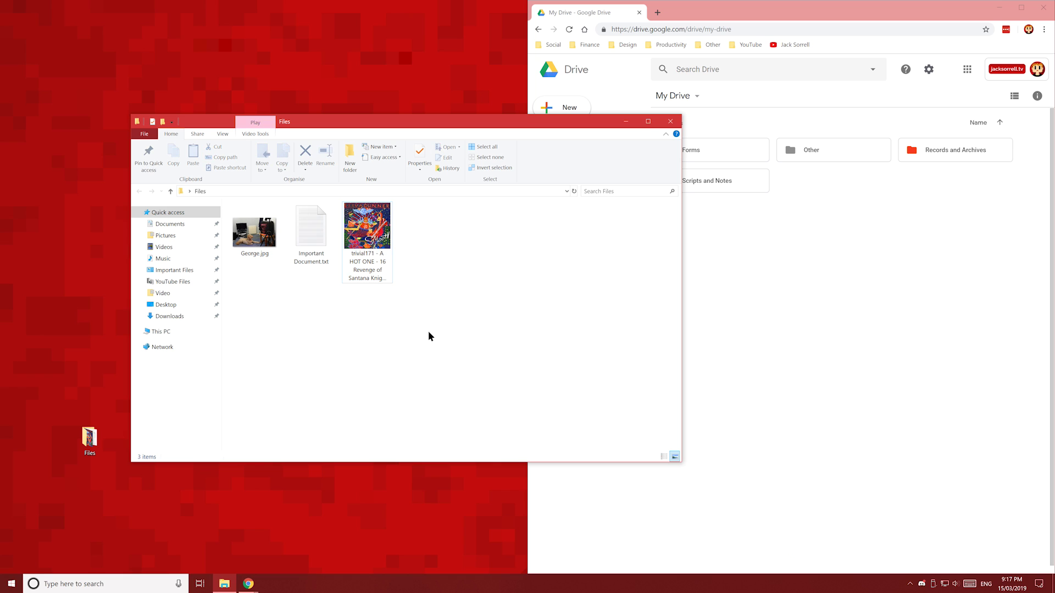
pyautogui.moveTo(438, 270); pyautogui.dragTo(256, 226)
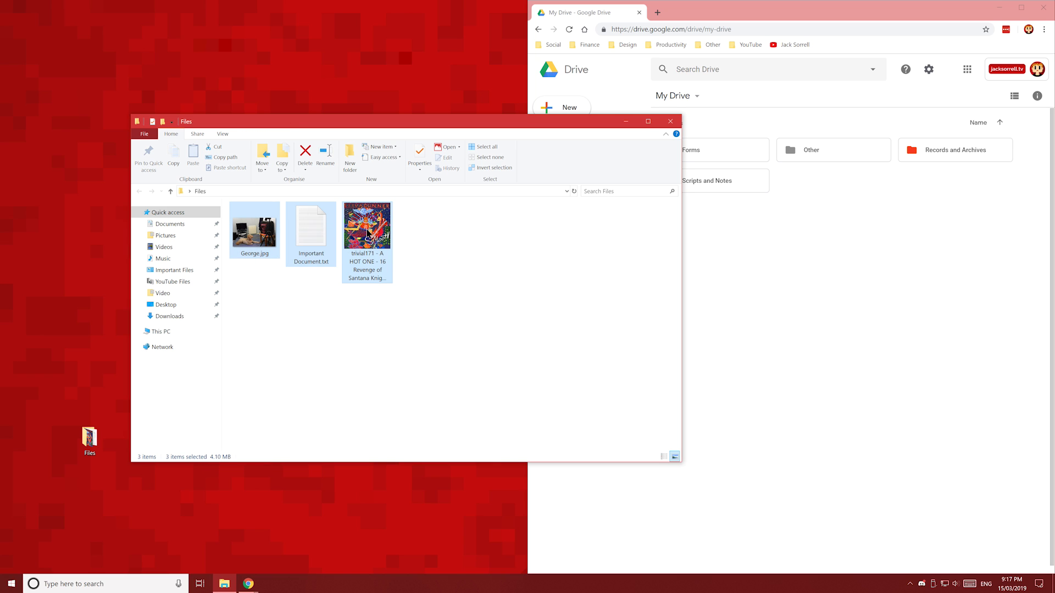
pyautogui.moveTo(367, 233); pyautogui.dragTo(419, 249)
pyautogui.click(475, 276)
pyautogui.click(660, 125)
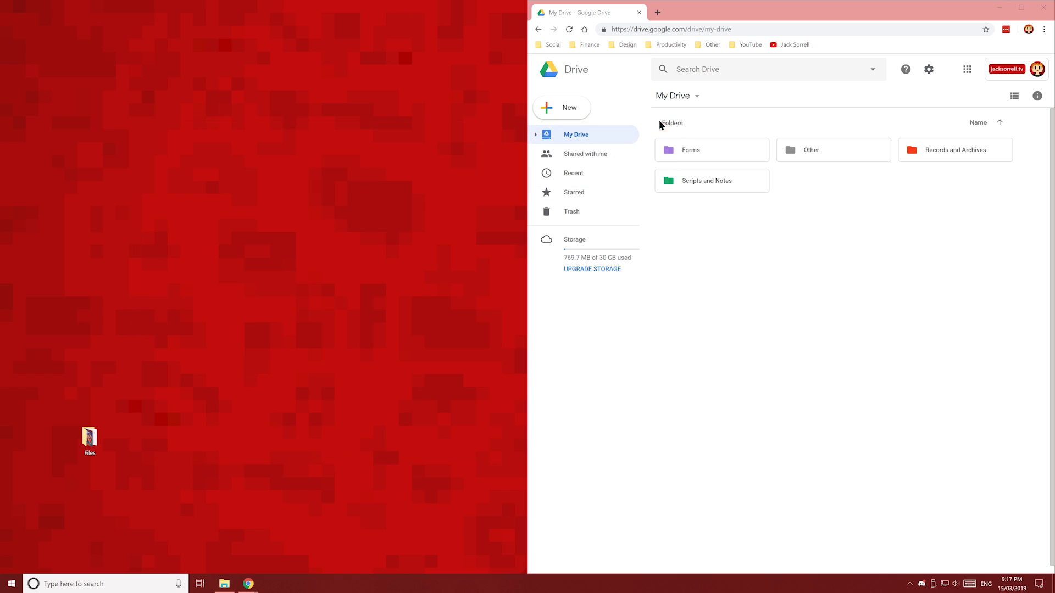
# Drag the whole Files folder onto My Drive, open the uploaded folder, and return
pyautogui.moveTo(144, 415); pyautogui.dragTo(736, 346)
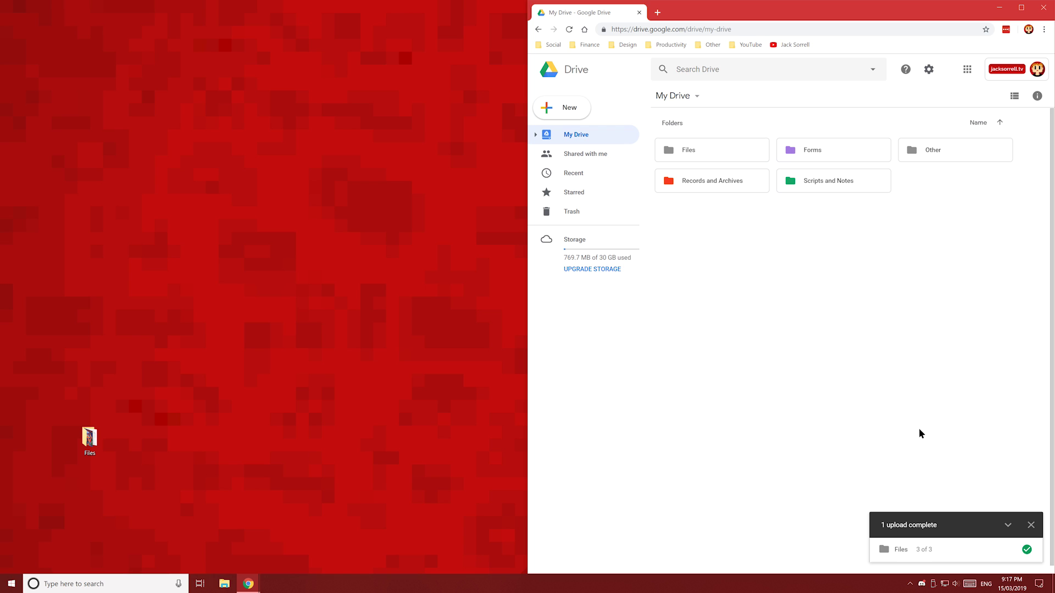
pyautogui.click(723, 154)
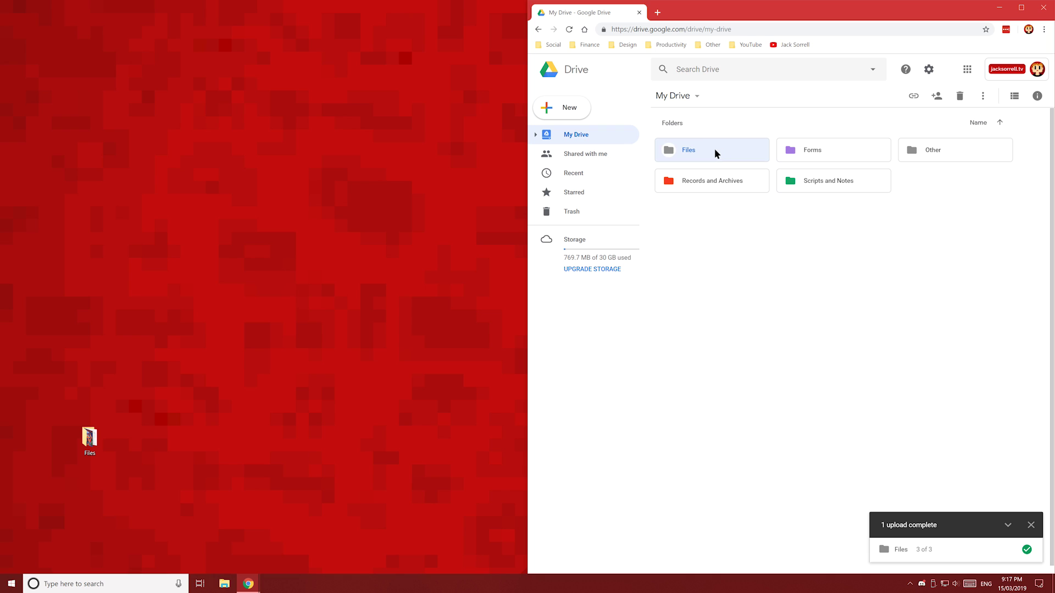
pyautogui.doubleClick(717, 154)
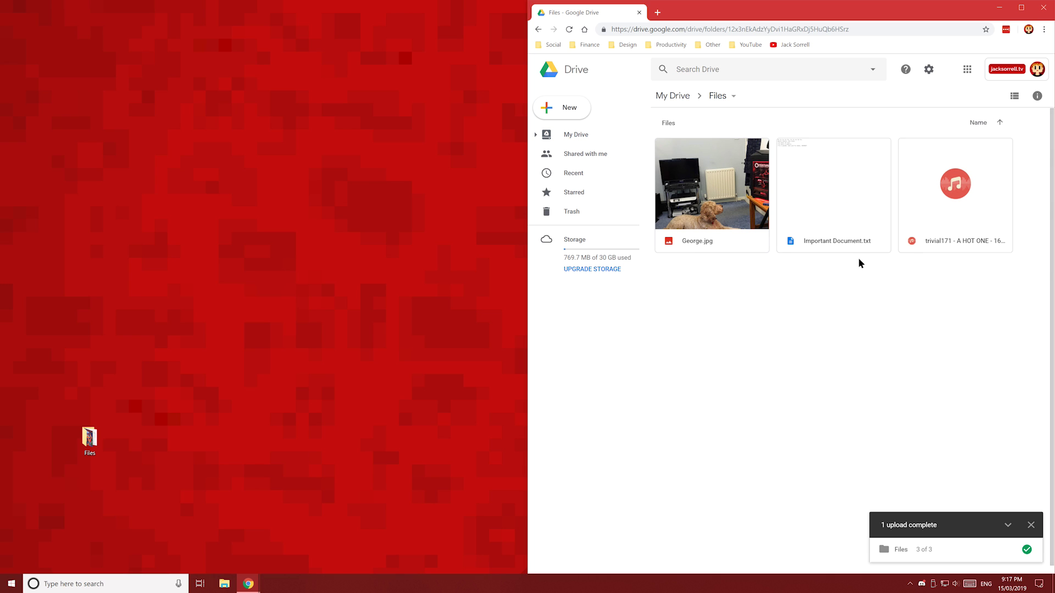
pyautogui.click(680, 104)
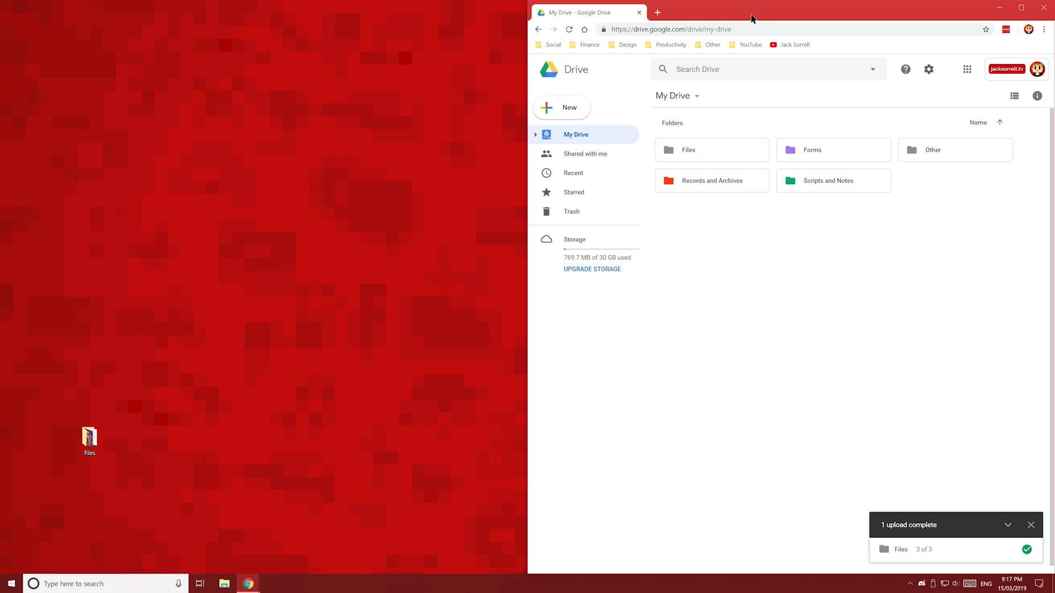
# In the phone's Drive app, open the Files folder and download George.jpg
pyautogui.press('super+Down')
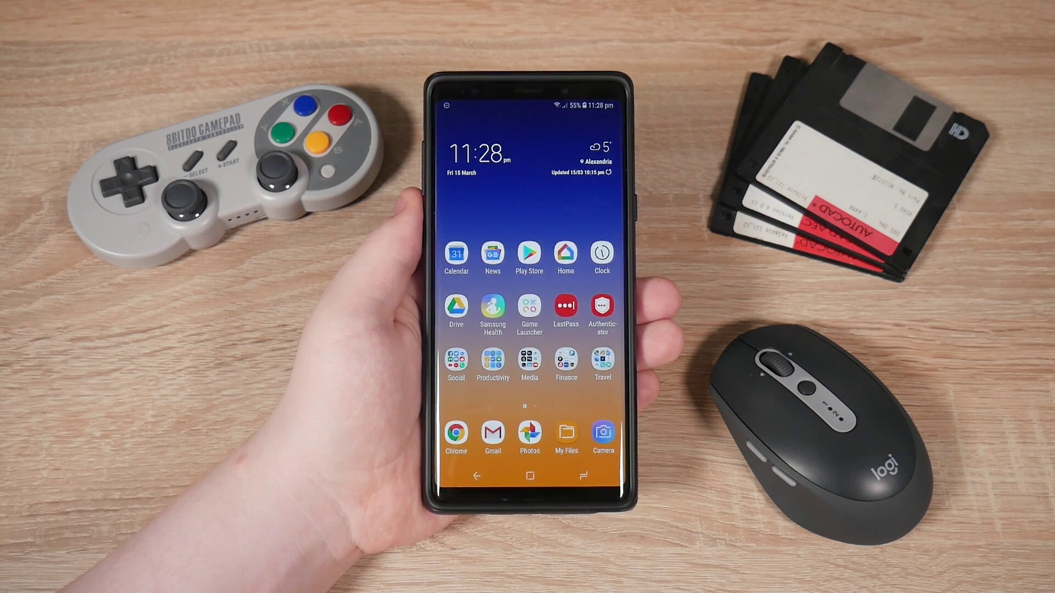
pyautogui.click(456, 307)
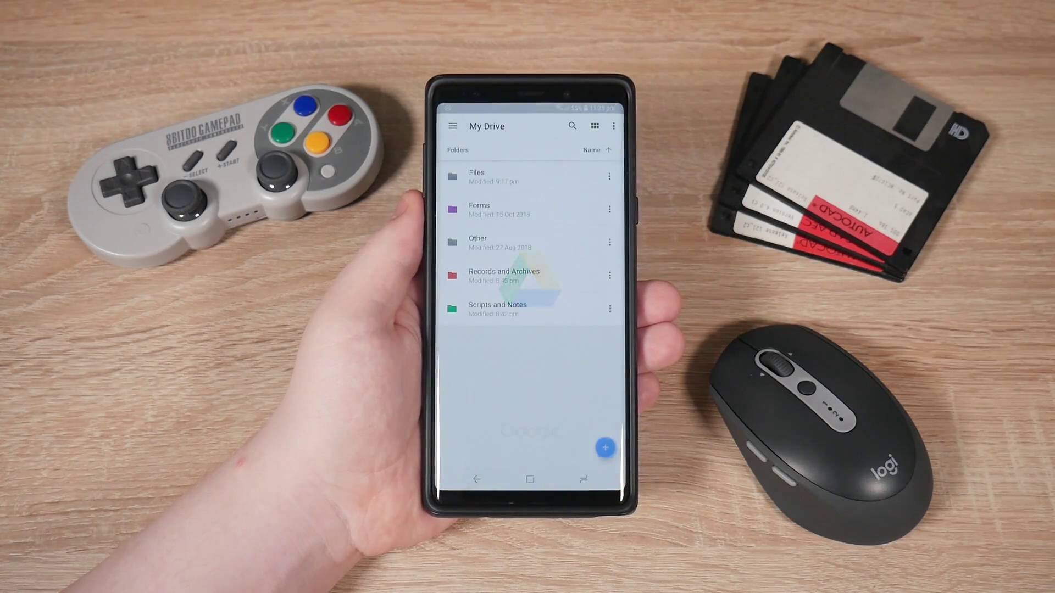
pyautogui.click(585, 178)
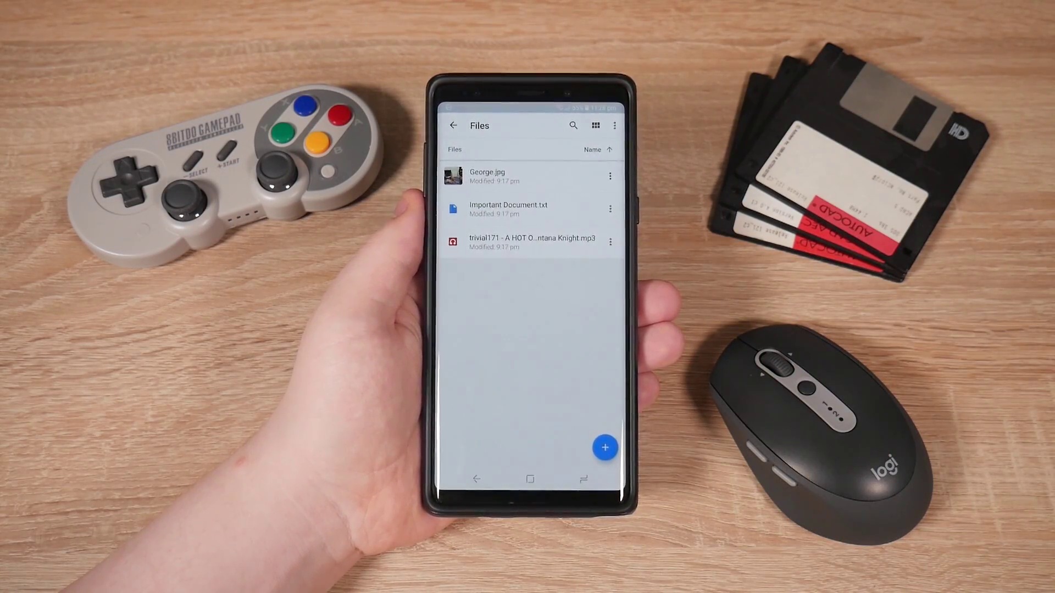
pyautogui.click(599, 177)
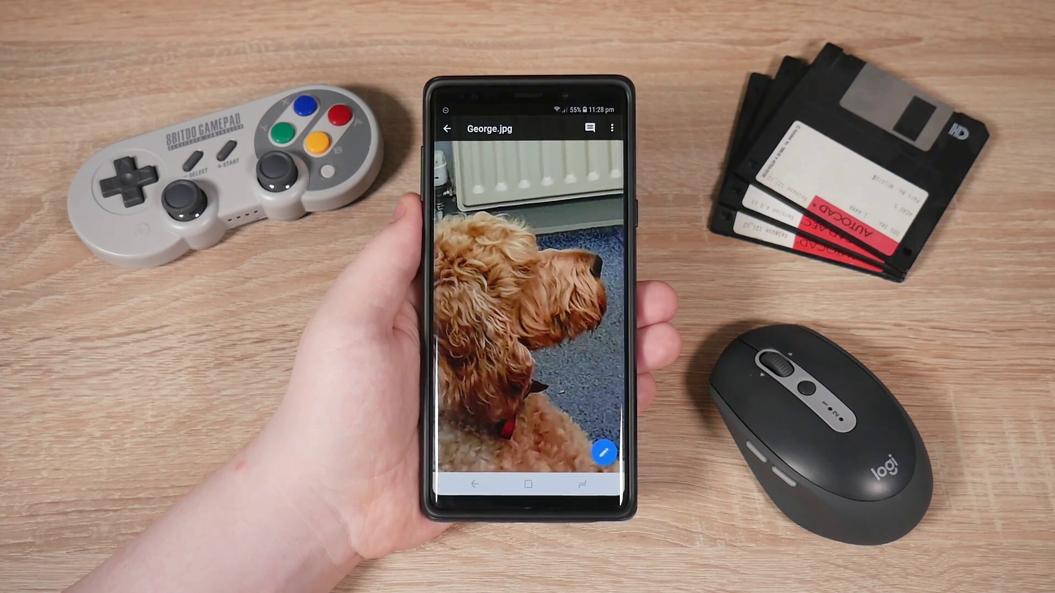
pyautogui.click(612, 127)
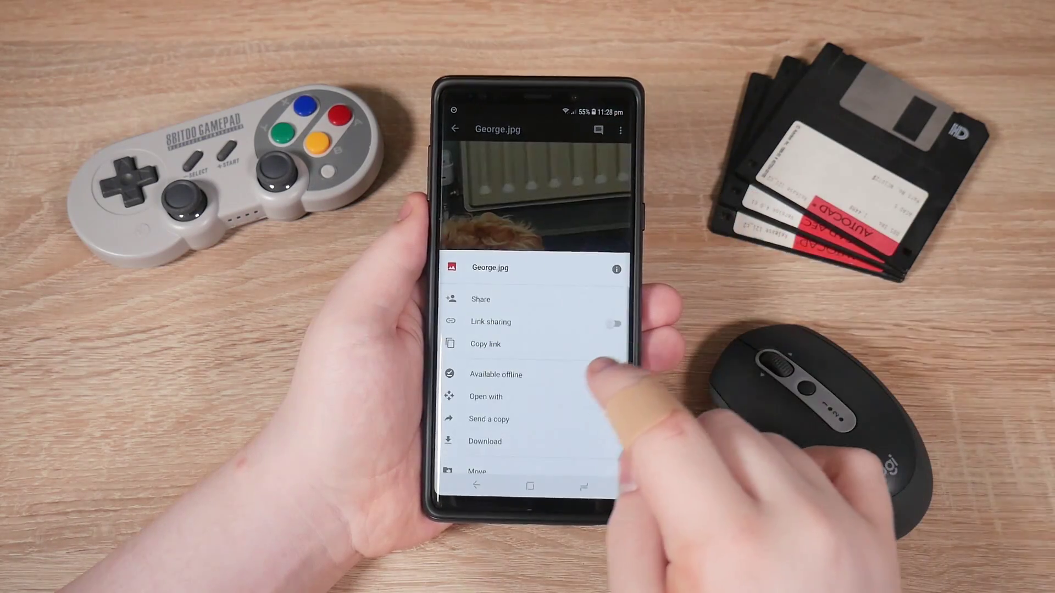
pyautogui.click(495, 441)
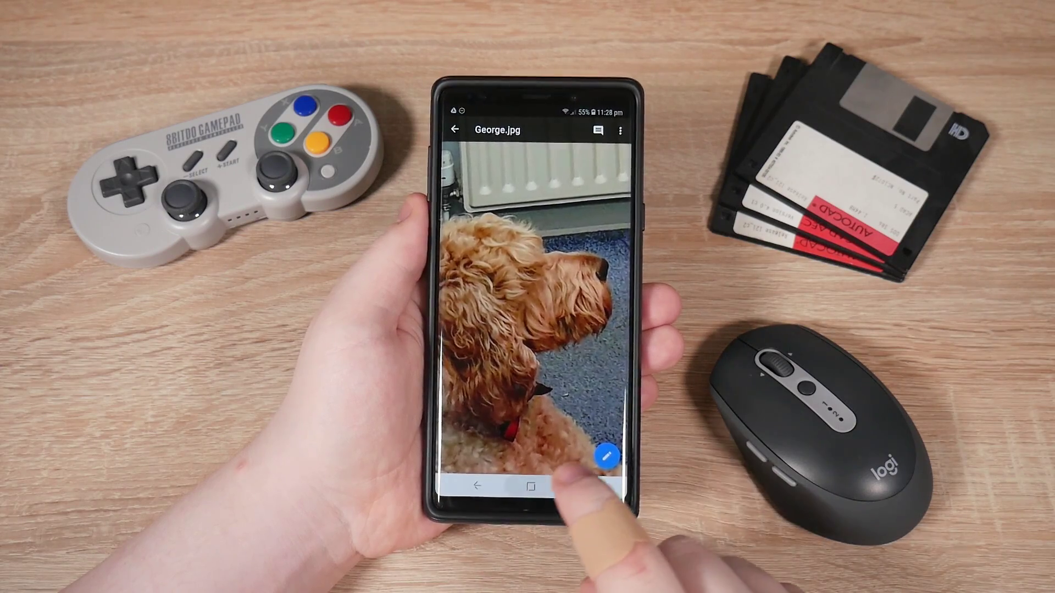
# Confirm the downloaded George.jpg in the phone file manager's downloads
pyautogui.click(529, 486)
pyautogui.click(607, 440)
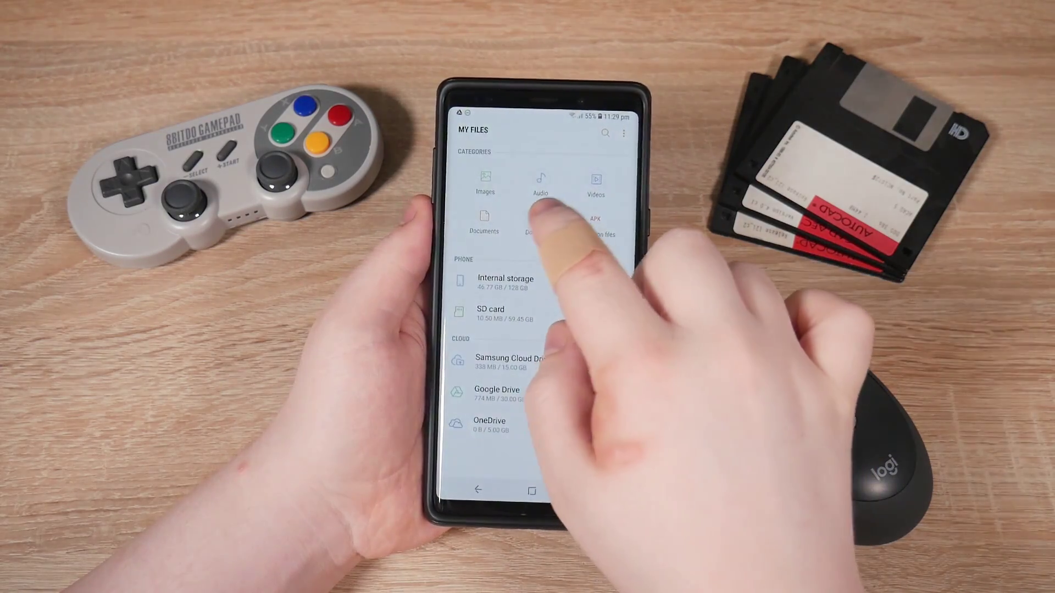
pyautogui.click(545, 210)
pyautogui.click(549, 183)
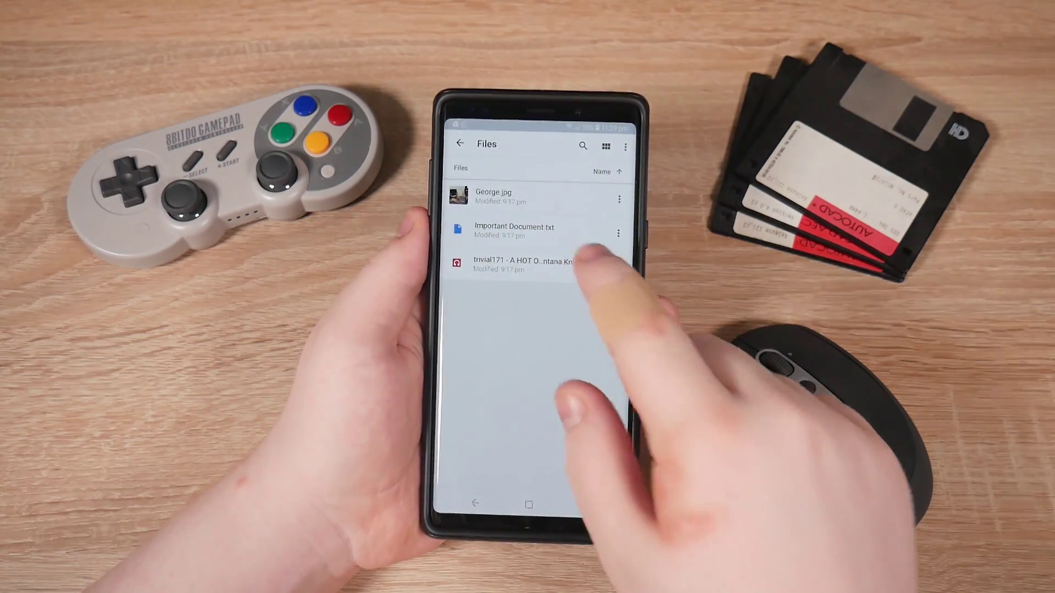
# Play the trivial171 mp3 from 01:05, then open Important Document.txt in another app
pyautogui.click(583, 262)
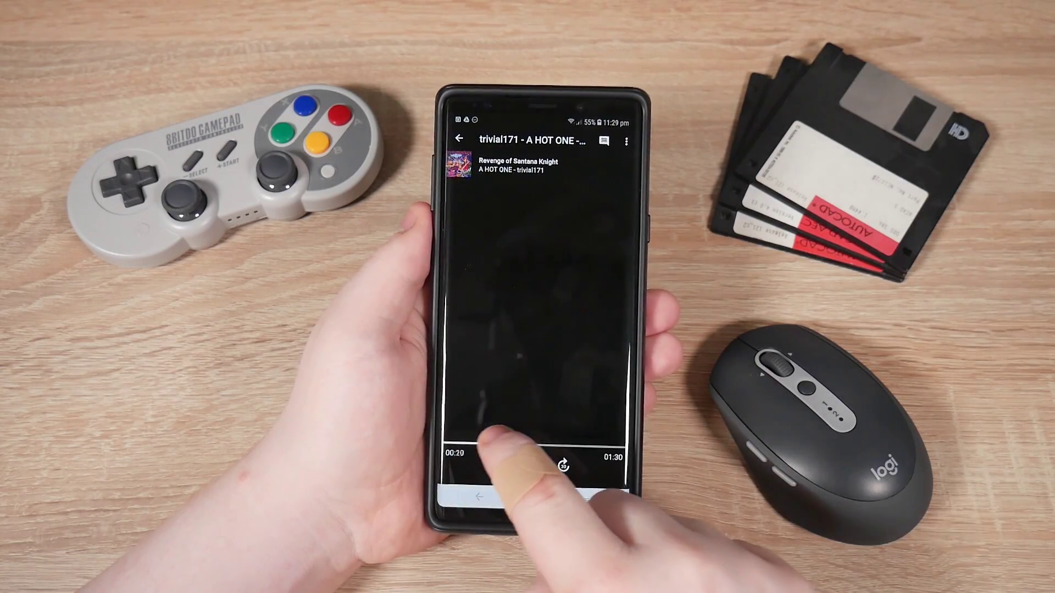
pyautogui.click(571, 445)
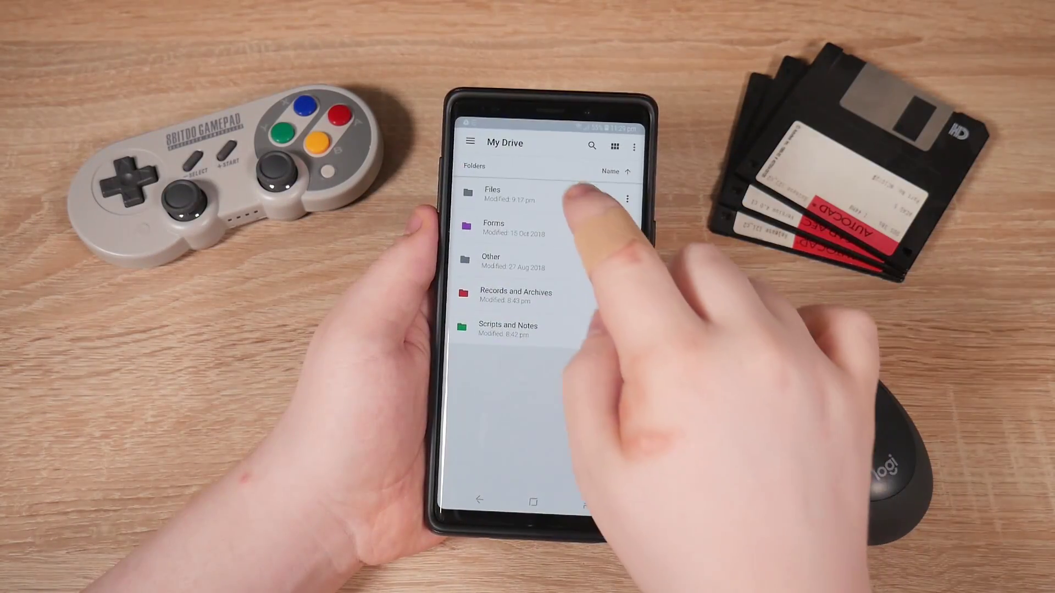
pyautogui.click(549, 192)
pyautogui.click(626, 233)
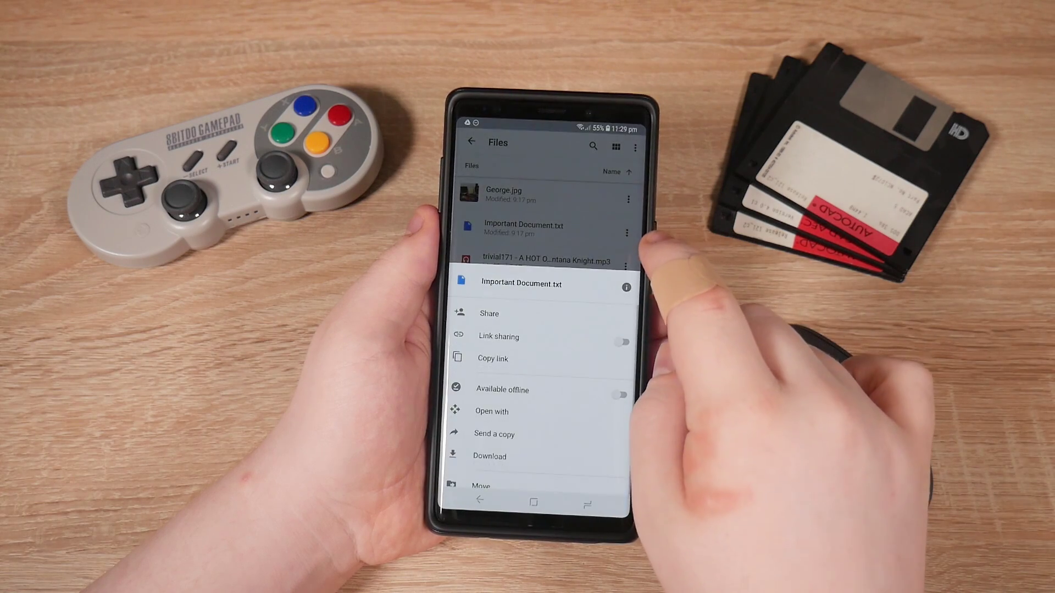
pyautogui.click(522, 411)
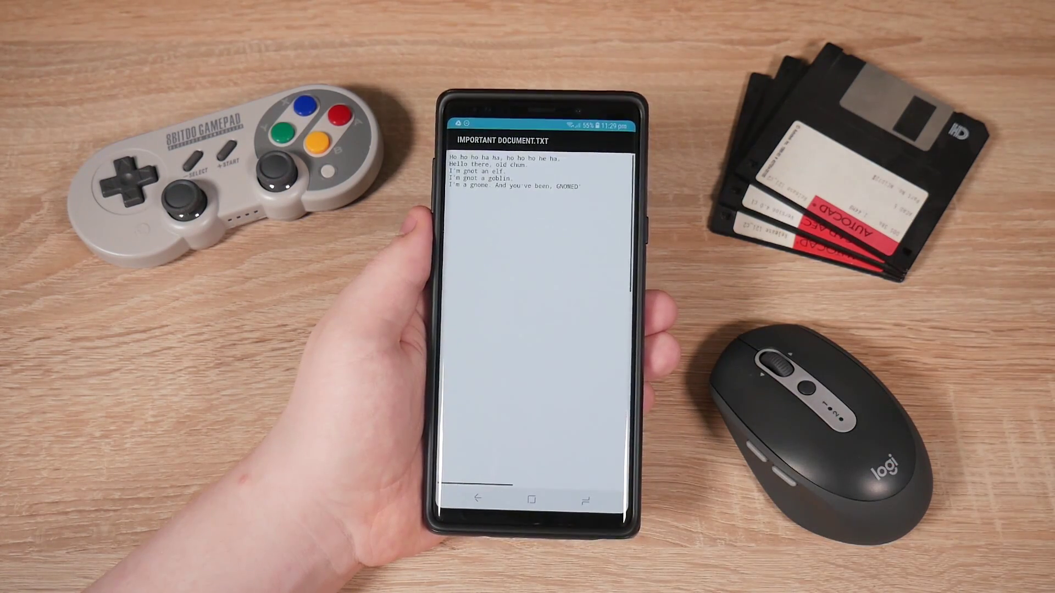
pyautogui.scroll(1, 555, 308)
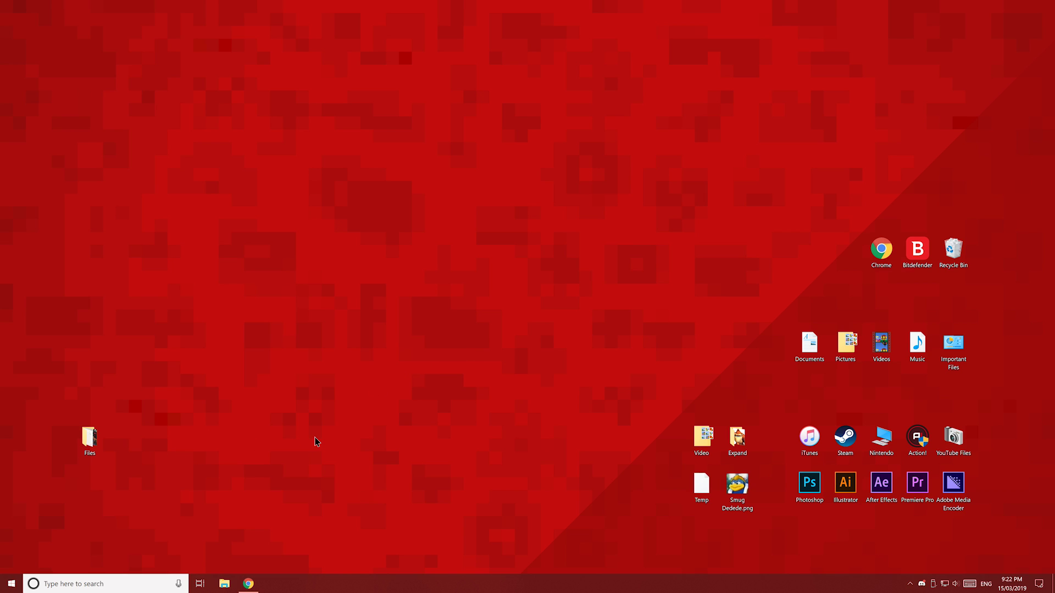
# Browse This PC > Galaxy Note9 > Phone > 1. My Storage and drag the desktop Files folder in
pyautogui.click(222, 587)
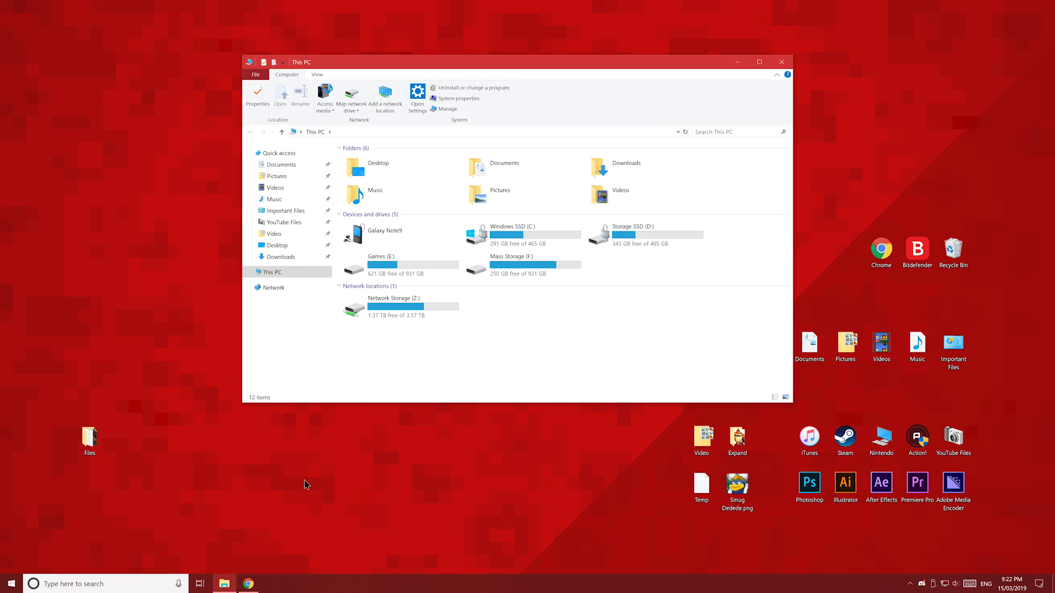
pyautogui.doubleClick(404, 240)
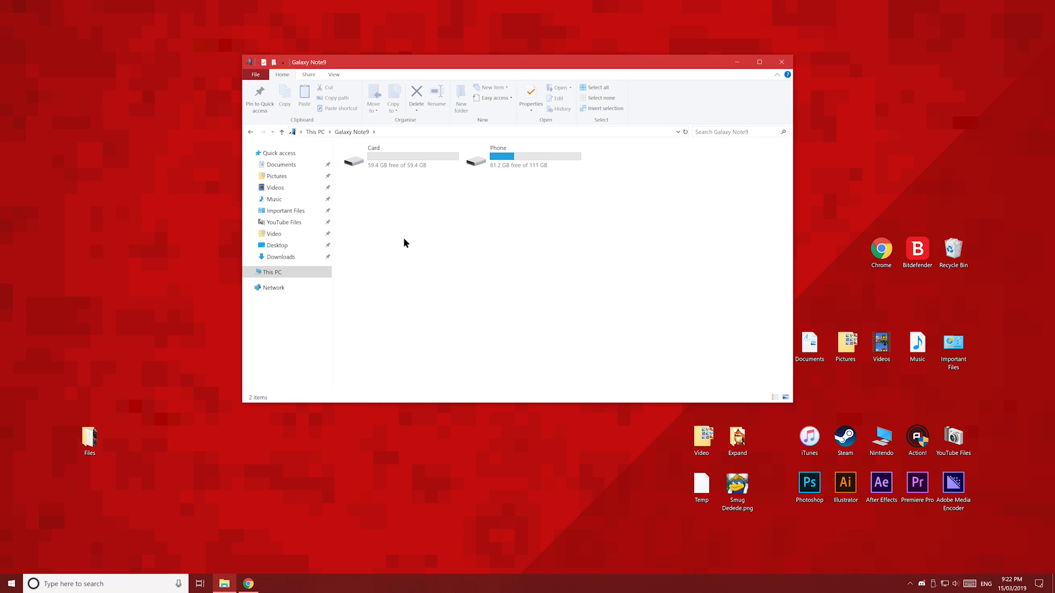
pyautogui.click(390, 154)
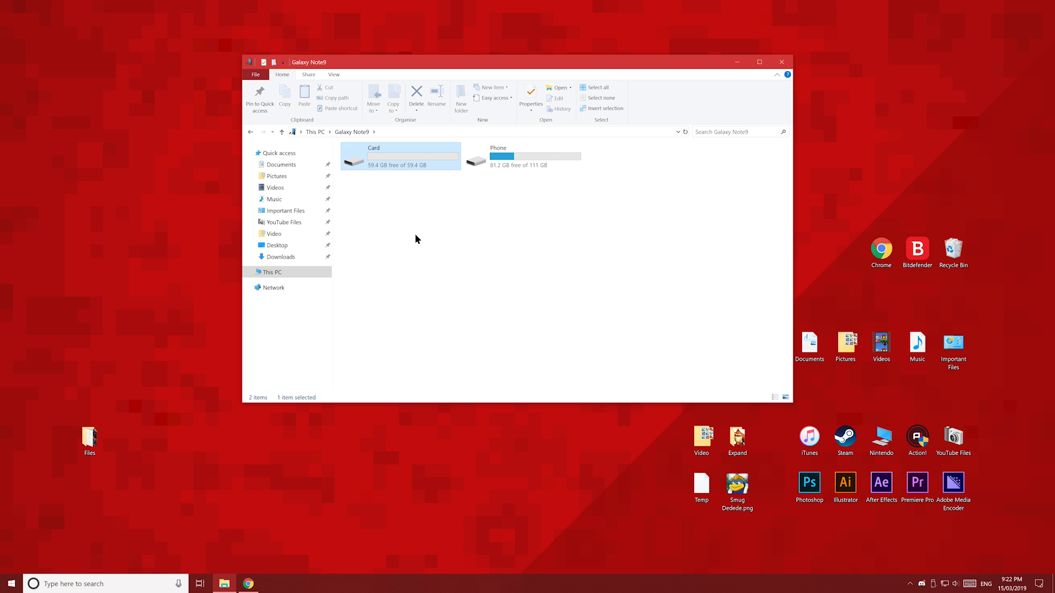
pyautogui.click(497, 159)
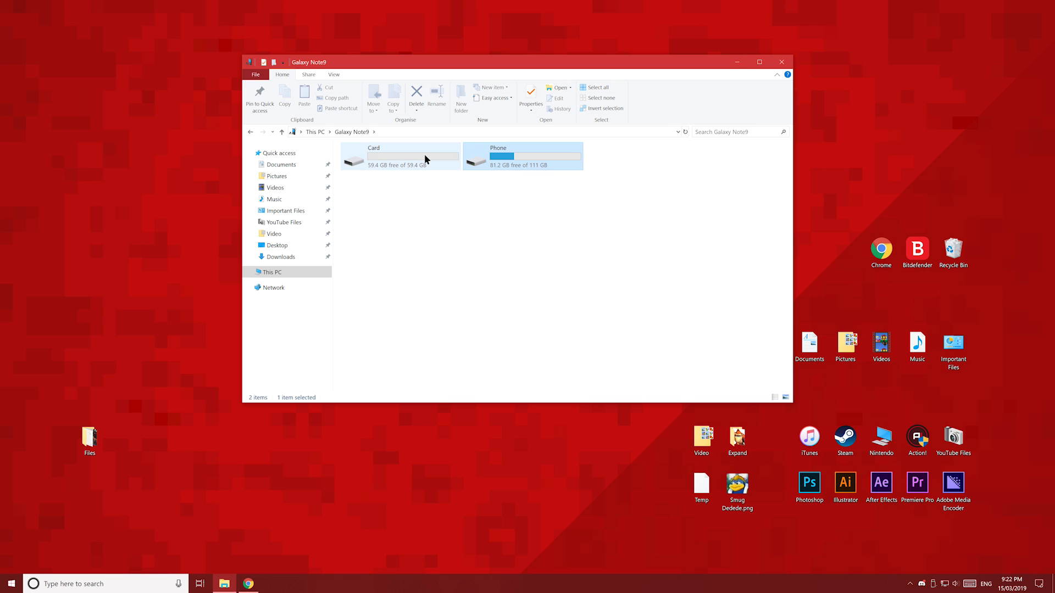
pyautogui.doubleClick(499, 160)
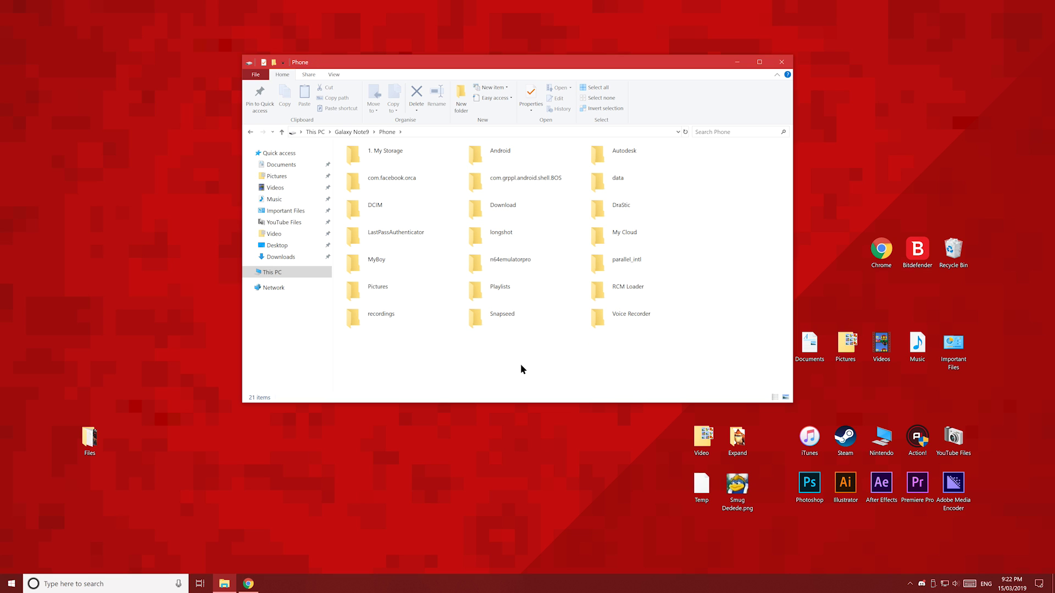
pyautogui.doubleClick(388, 157)
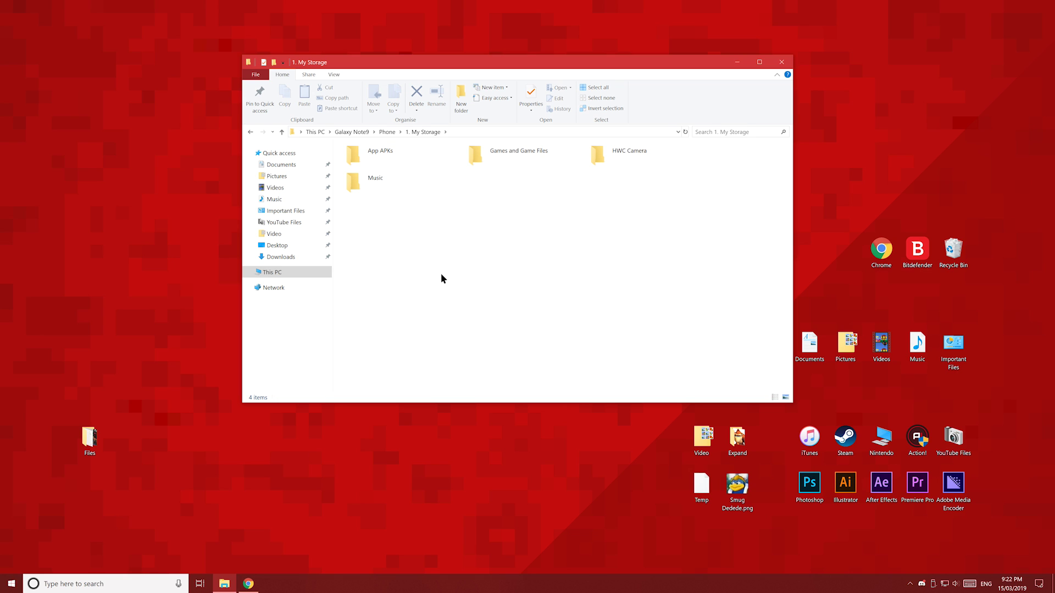
pyautogui.moveTo(92, 442); pyautogui.dragTo(530, 260)
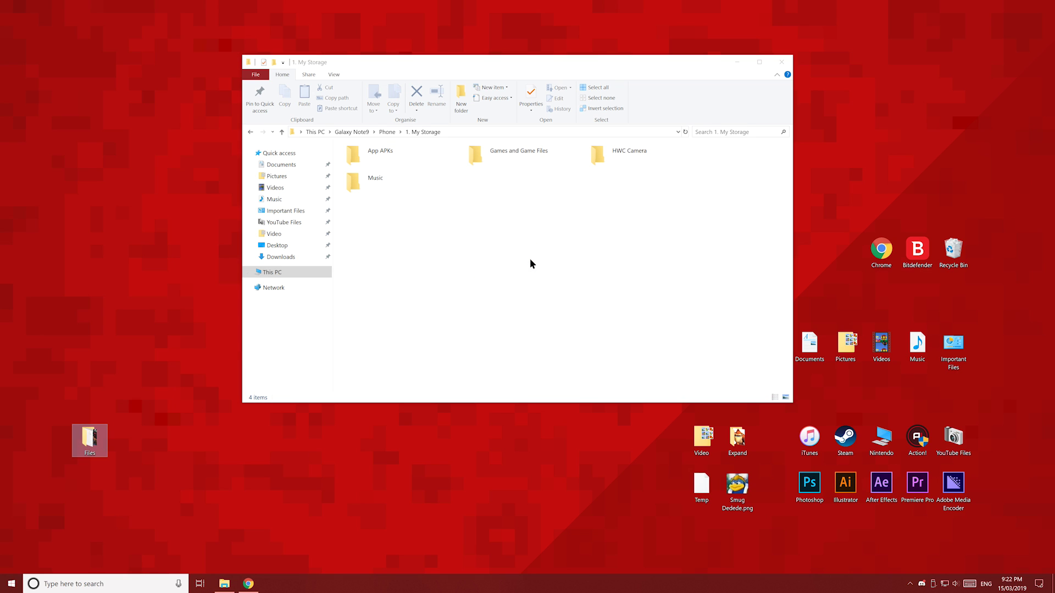
pyautogui.click(520, 287)
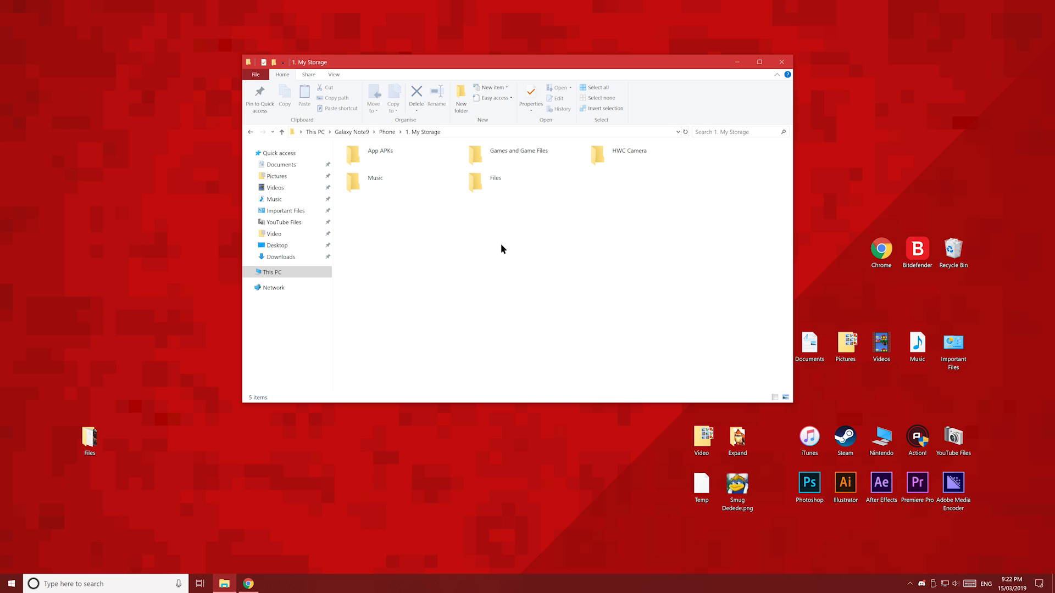